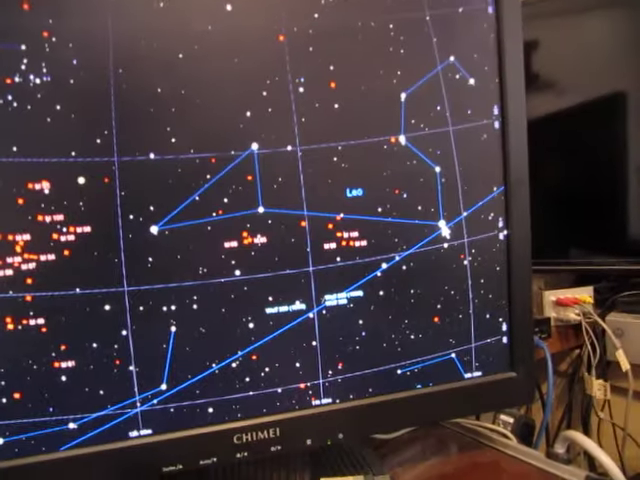
# Select Regulus in Leo as the target, then dismiss its information panel
pyautogui.click(445, 218)
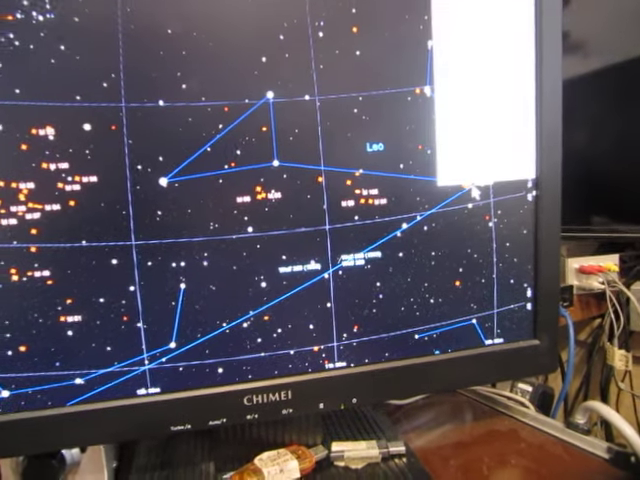
pyautogui.press('Escape')
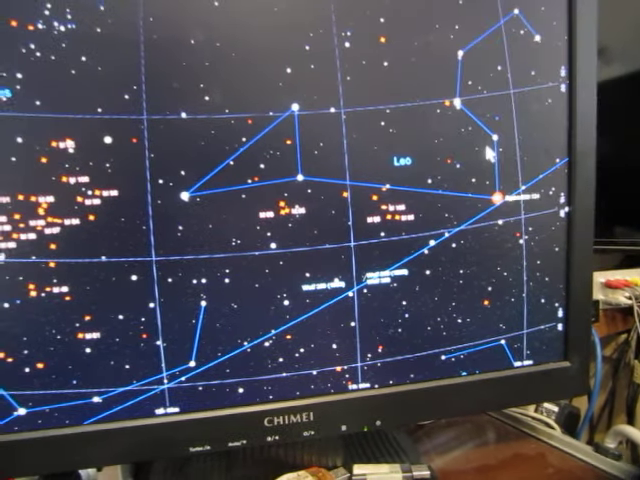